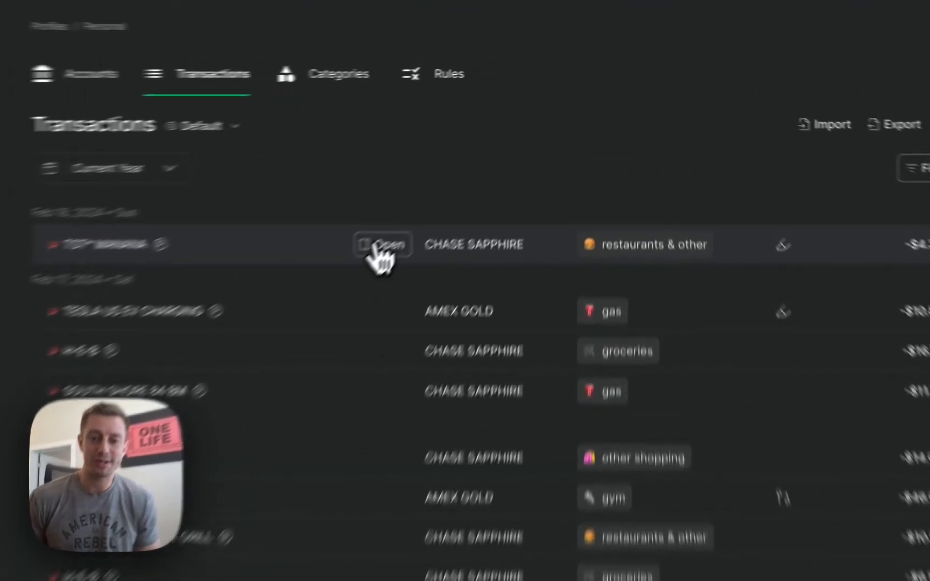
- Open the TST* MANANA transaction's details and change its date to February 16, 2024
{"action": "left_click", "coordinate": [475, 174]}
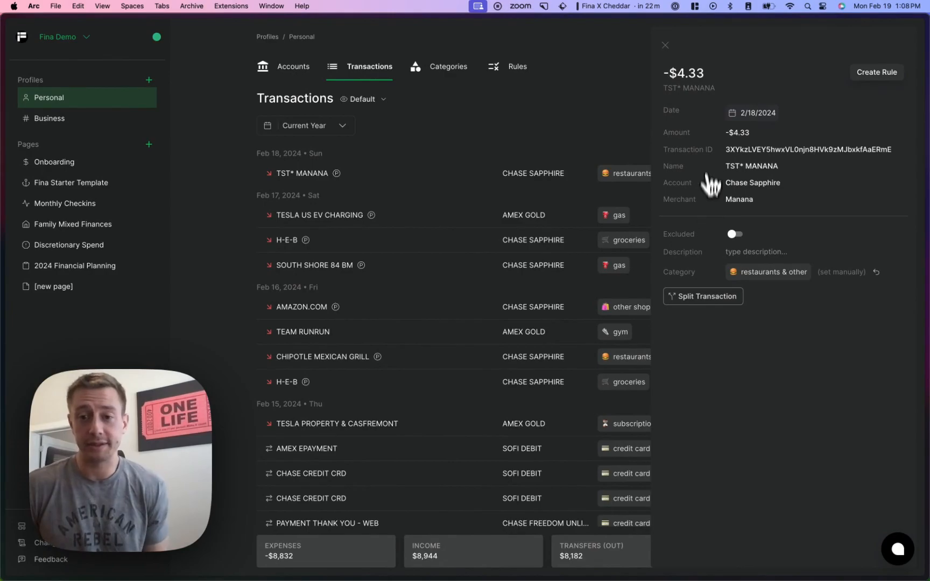
{"action": "left_click", "coordinate": [736, 115]}
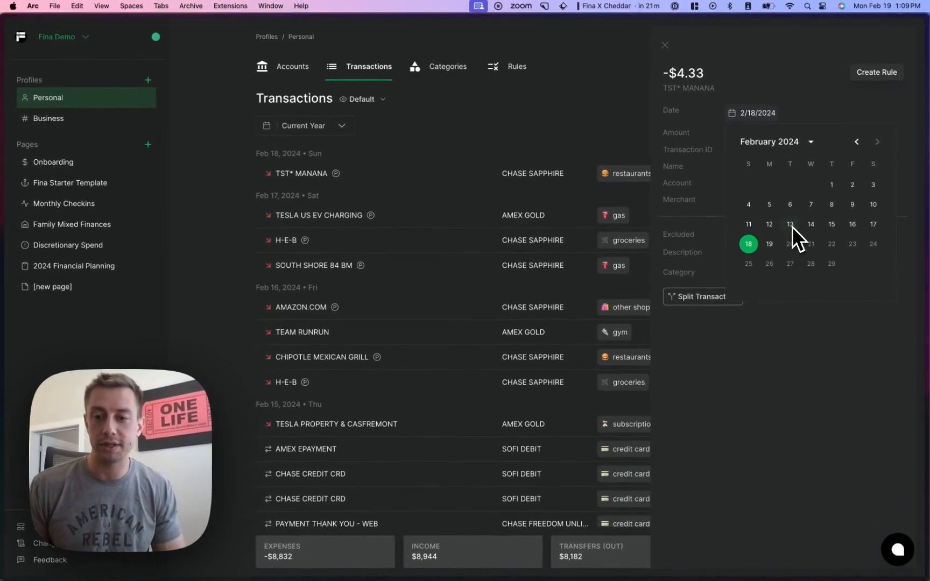
{"action": "left_click", "coordinate": [852, 223]}
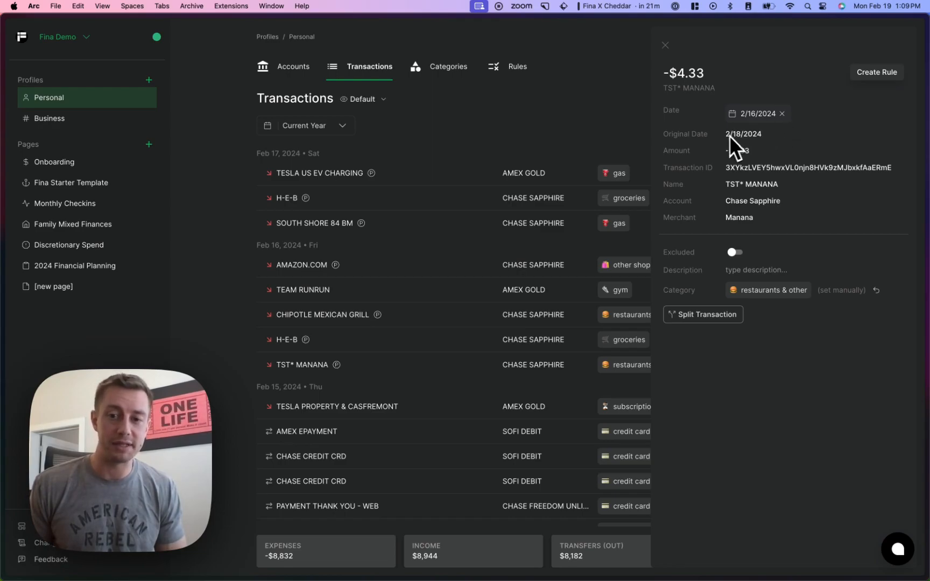
- Restore the TST* MANANA transaction's original date
{"action": "left_click", "coordinate": [782, 114]}
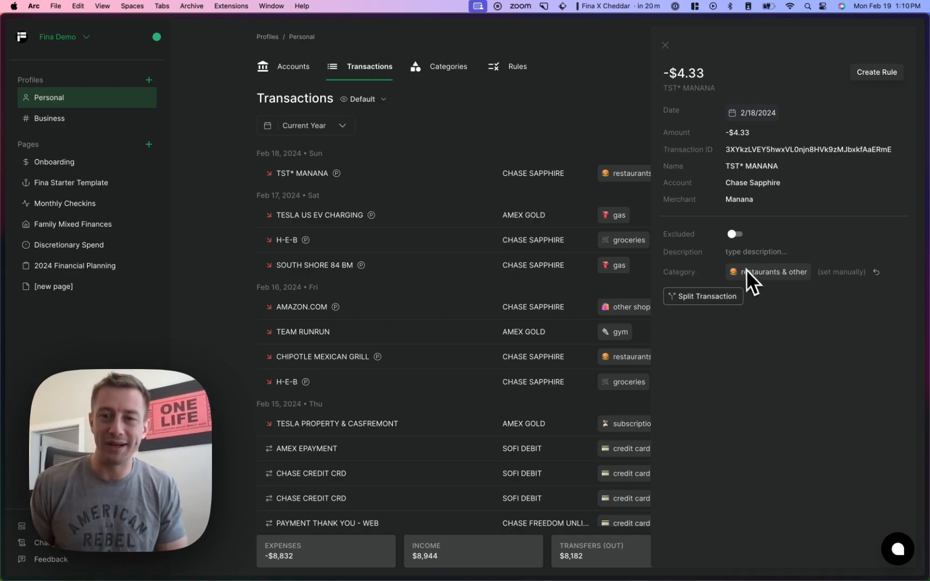
{"action": "left_click_drag", "start_coordinate": [706, 78], "coordinate": [675, 73]}
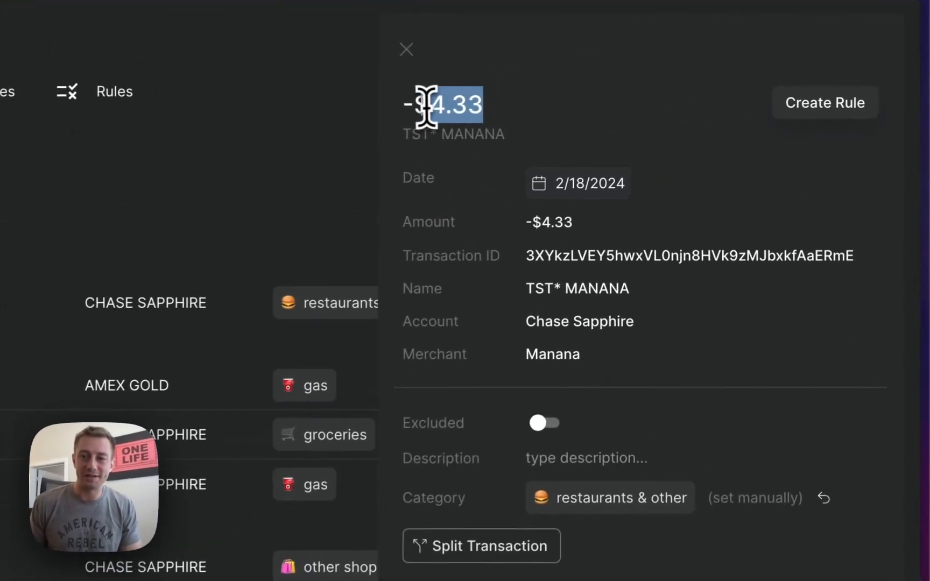
{"action": "left_click", "coordinate": [458, 106]}
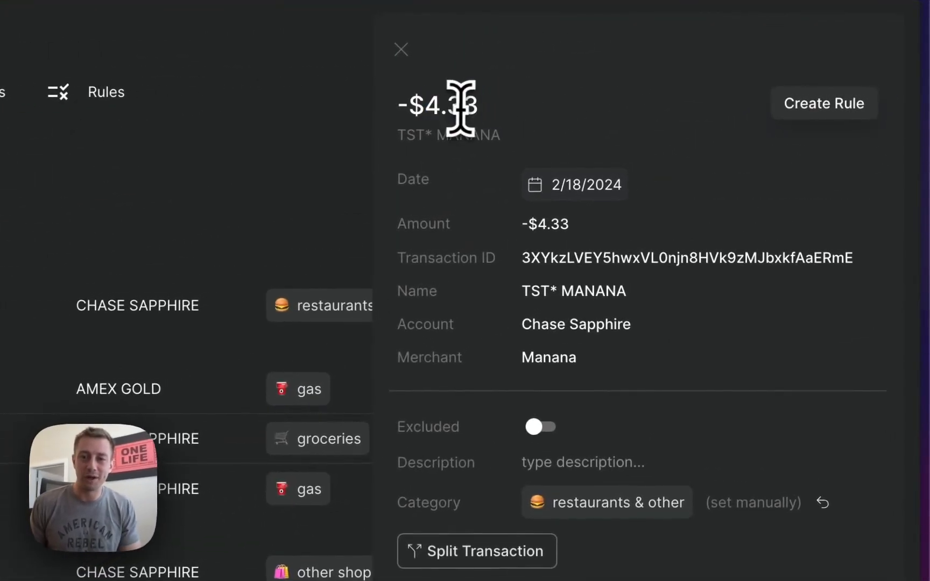
- Start splitting the transaction and examine the category, description and date options of the first split
{"action": "left_click", "coordinate": [512, 218]}
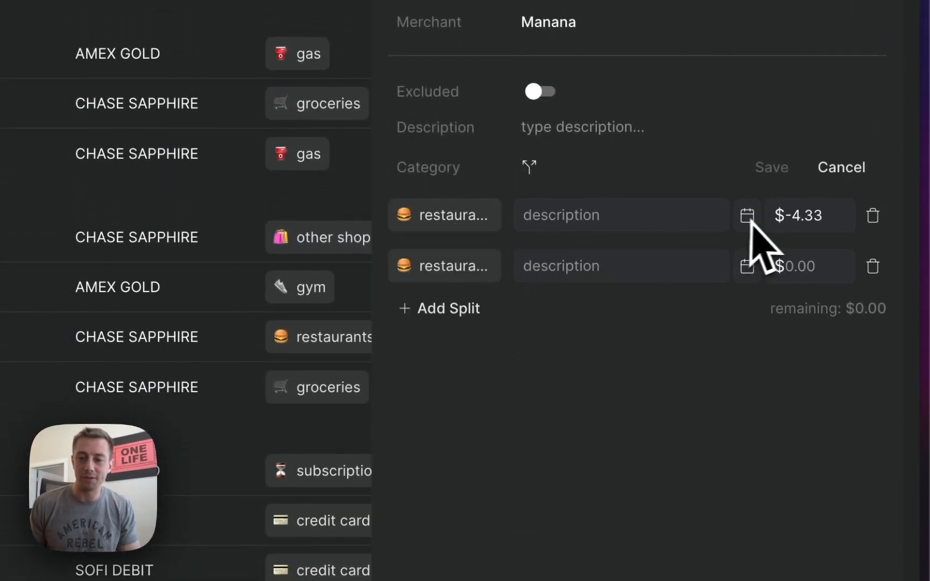
{"action": "left_click", "coordinate": [456, 221]}
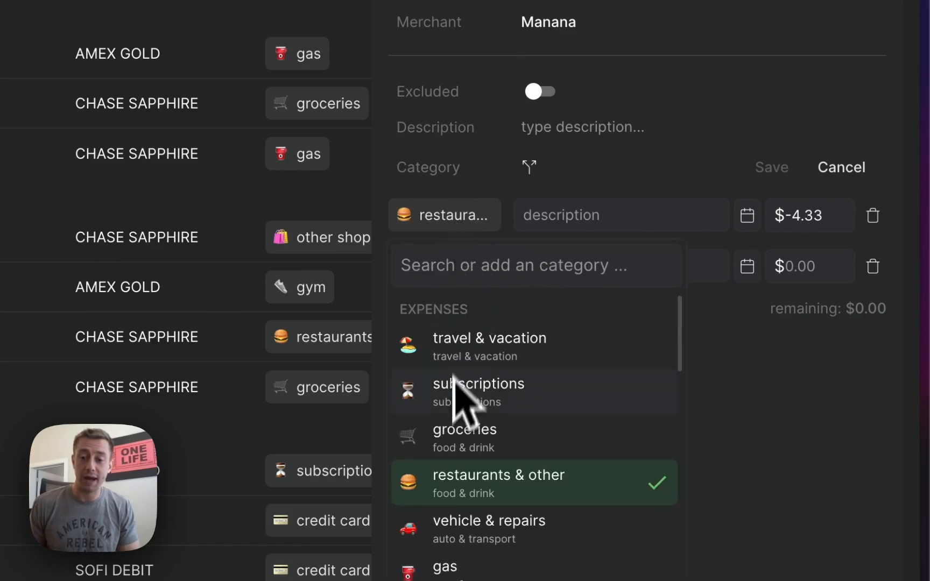
{"action": "left_click", "coordinate": [739, 401]}
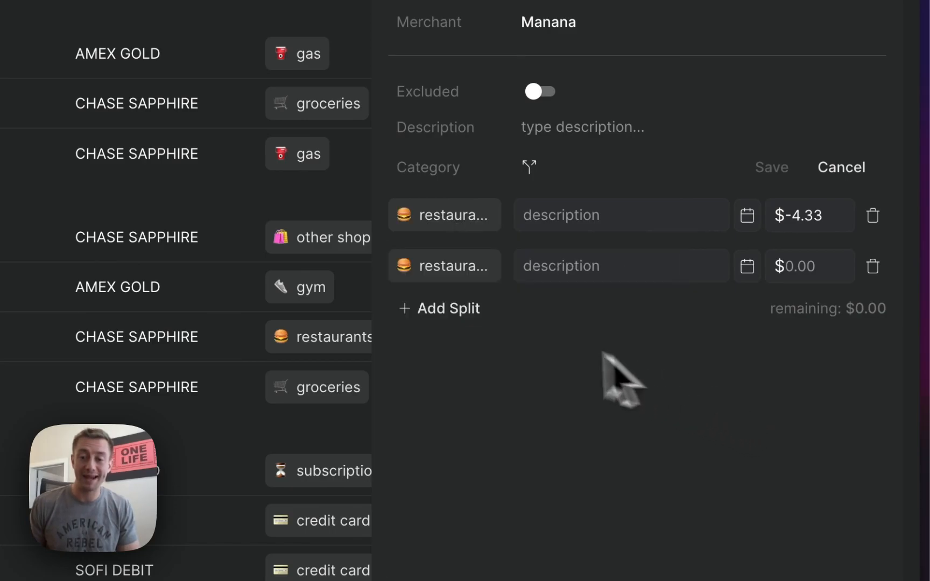
{"action": "left_click", "coordinate": [587, 215]}
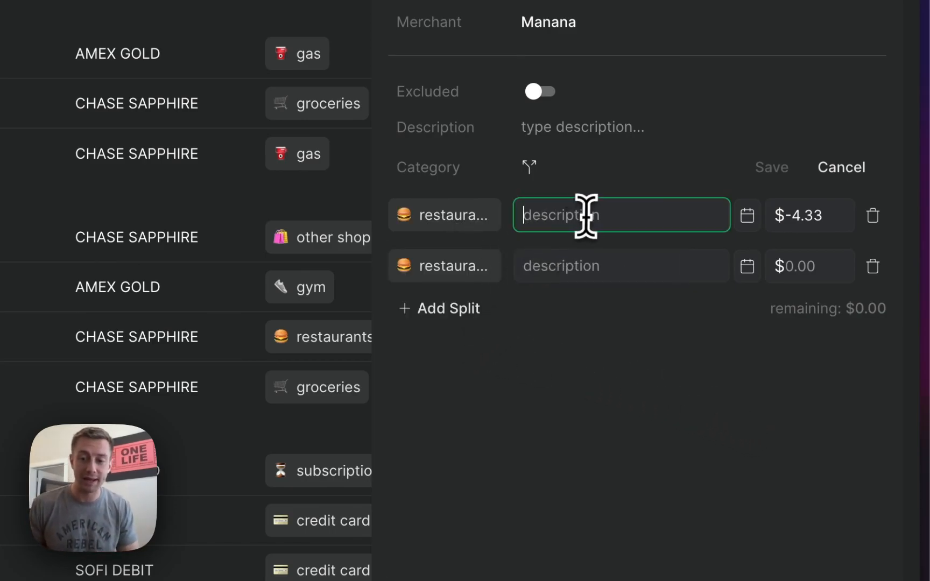
{"action": "left_click", "coordinate": [747, 216]}
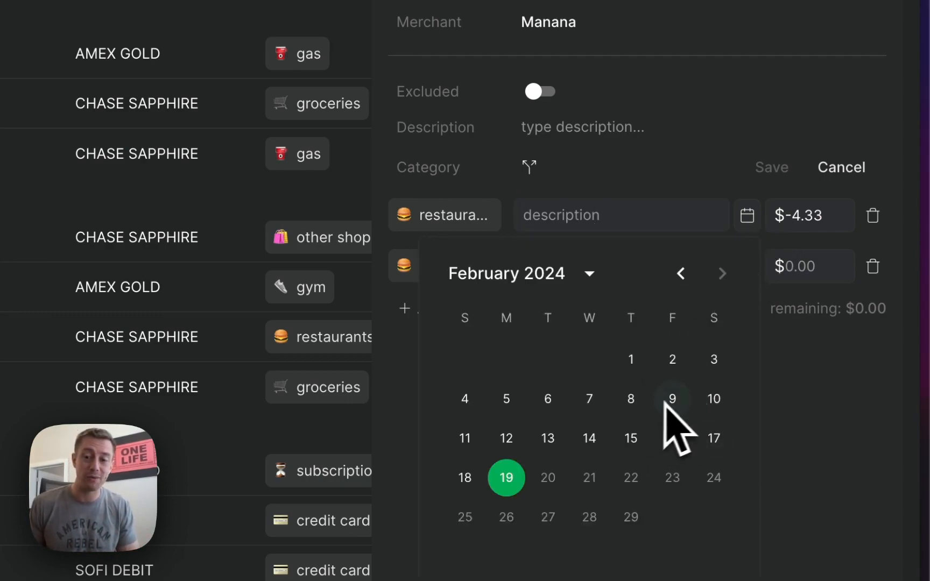
{"action": "left_click", "coordinate": [815, 396]}
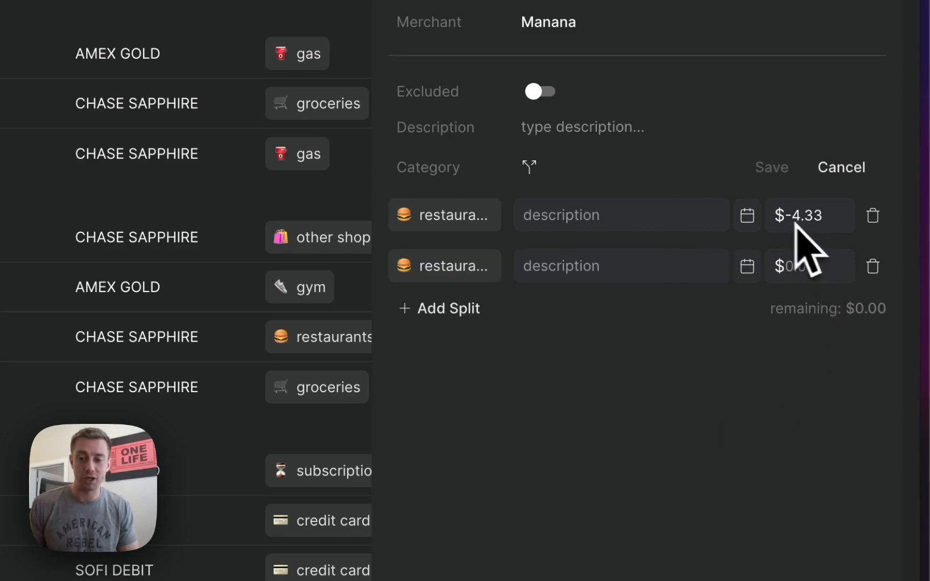
- Give the second split an amount of -1 and the groceries category
{"action": "left_click", "coordinate": [810, 267]}
{"action": "type", "text": "-1"}
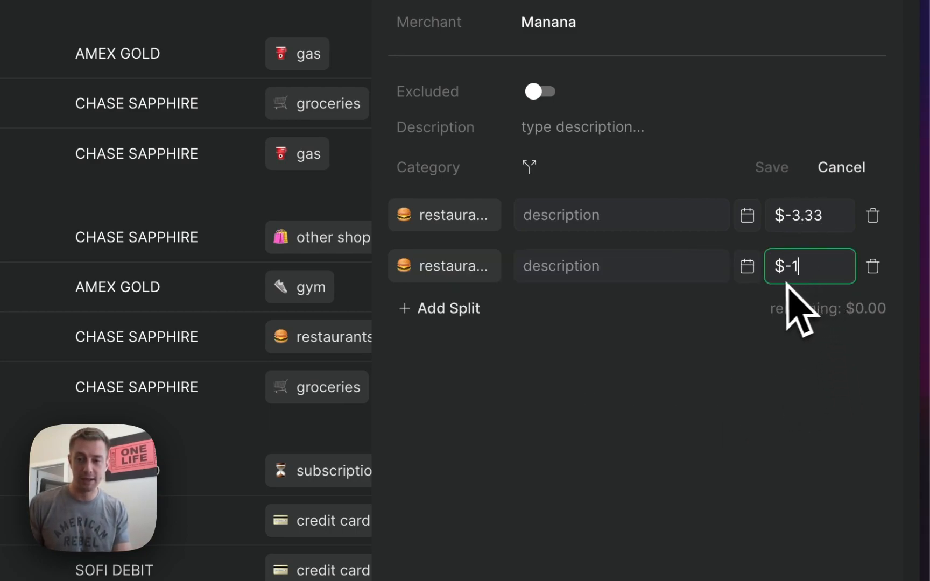
{"action": "left_click", "coordinate": [463, 269]}
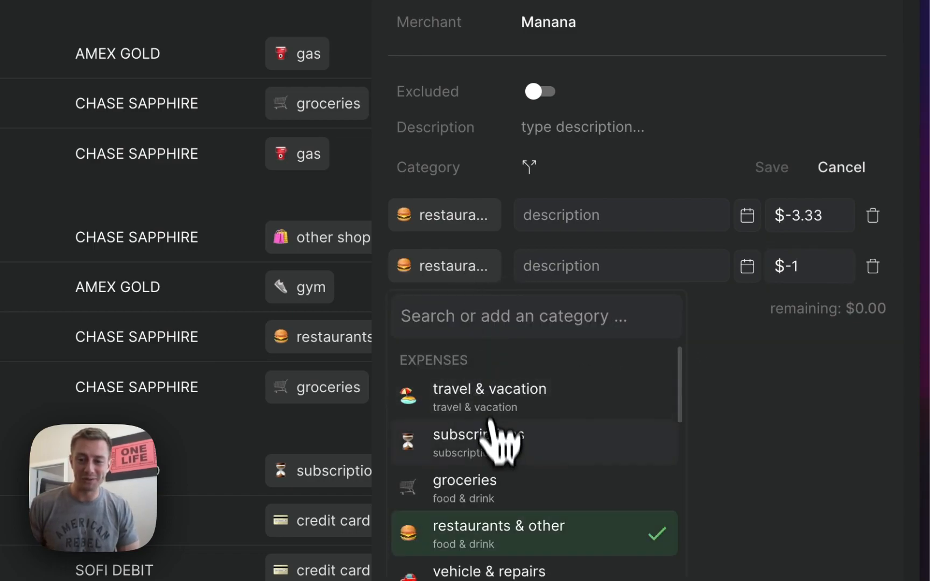
{"action": "left_click", "coordinate": [498, 487]}
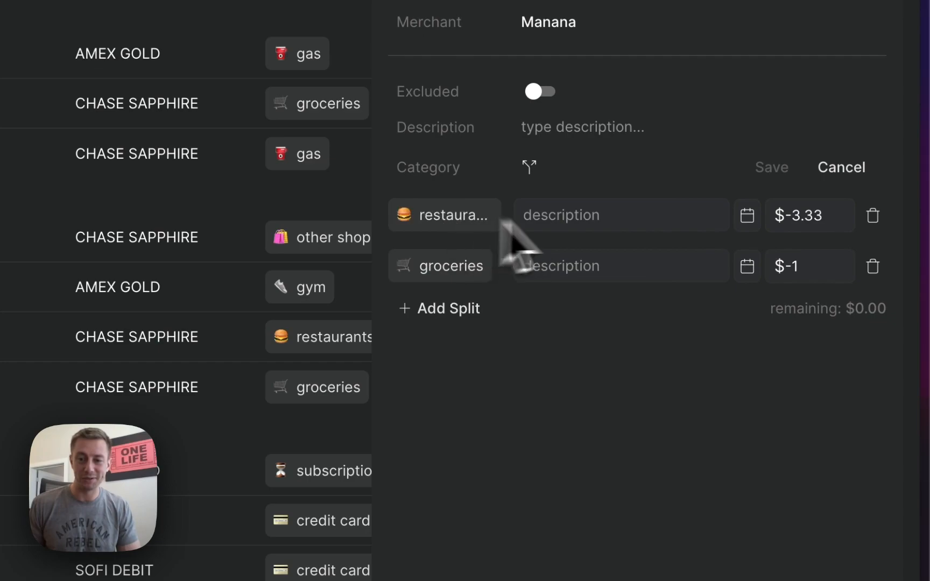
- Describe both splits as "test", save the split transaction and close its details
{"action": "left_click", "coordinate": [598, 216]}
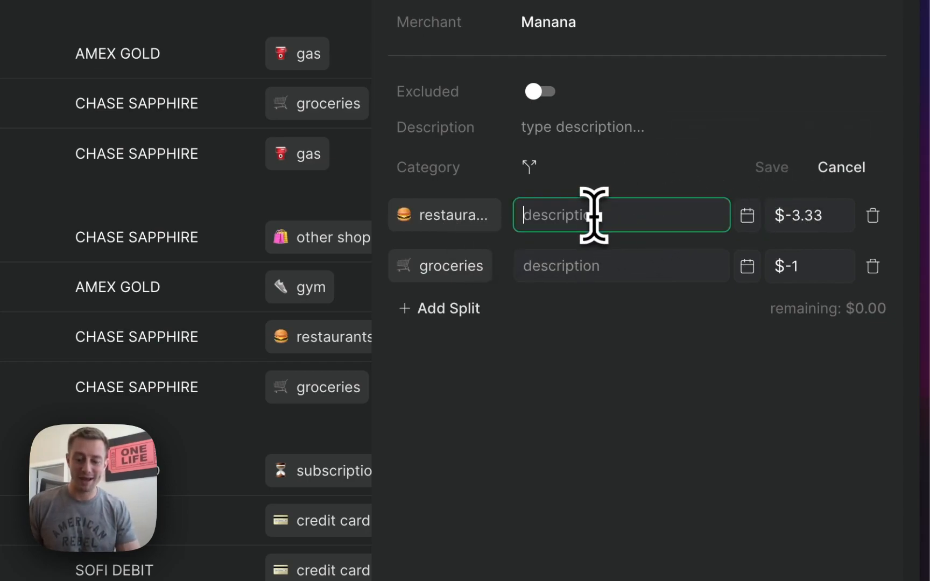
{"action": "type", "text": "test"}
{"action": "left_click", "coordinate": [583, 265]}
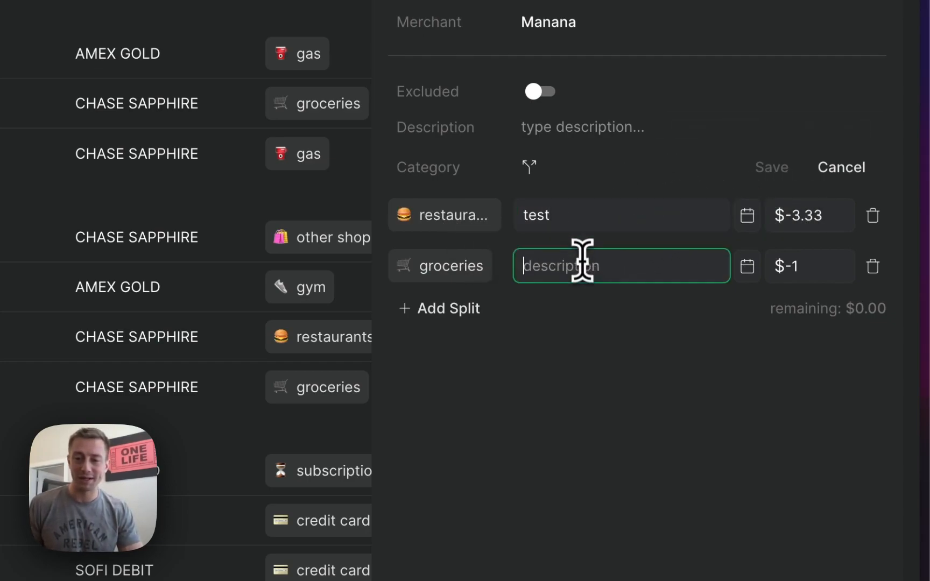
{"action": "type", "text": "test"}
{"action": "left_click", "coordinate": [773, 167]}
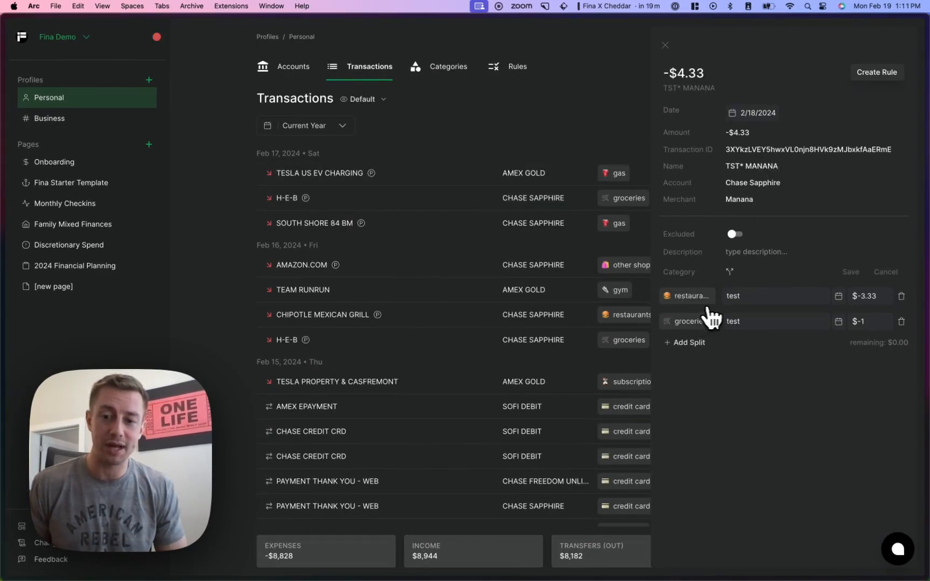
{"action": "left_click", "coordinate": [666, 44]}
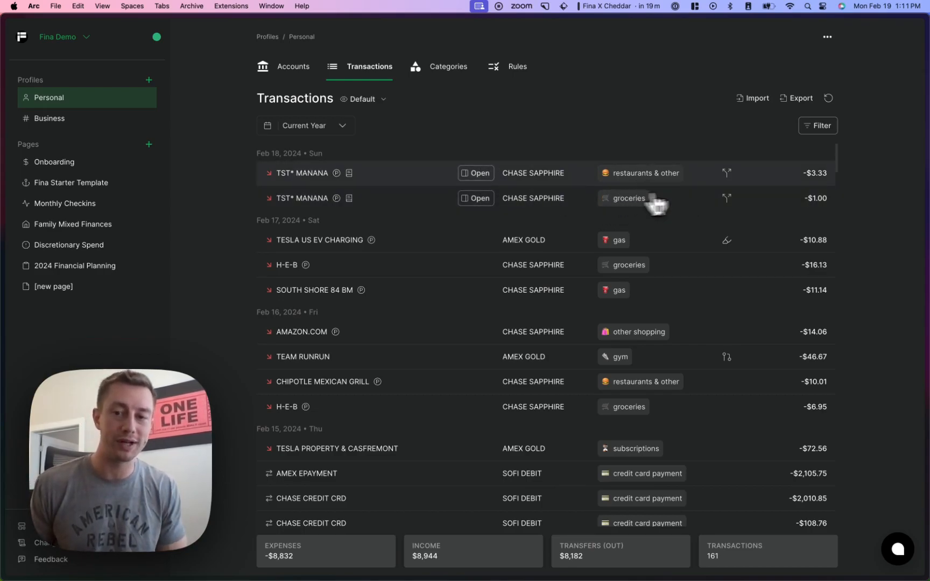
- View the details of the restaurants and groceries splits of the TST* MANANA transaction
{"action": "left_click", "coordinate": [476, 173]}
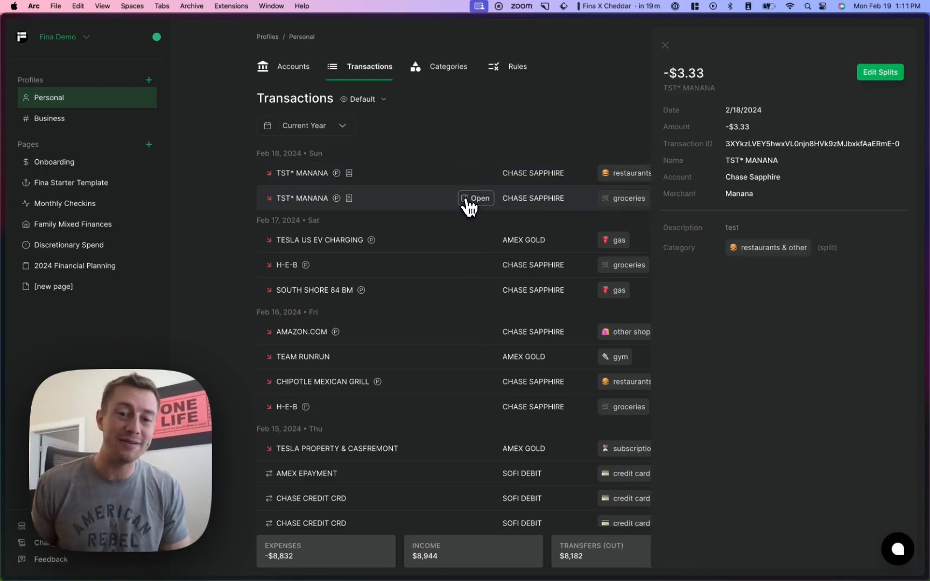
{"action": "left_click", "coordinate": [467, 198]}
{"action": "left_click", "coordinate": [473, 174]}
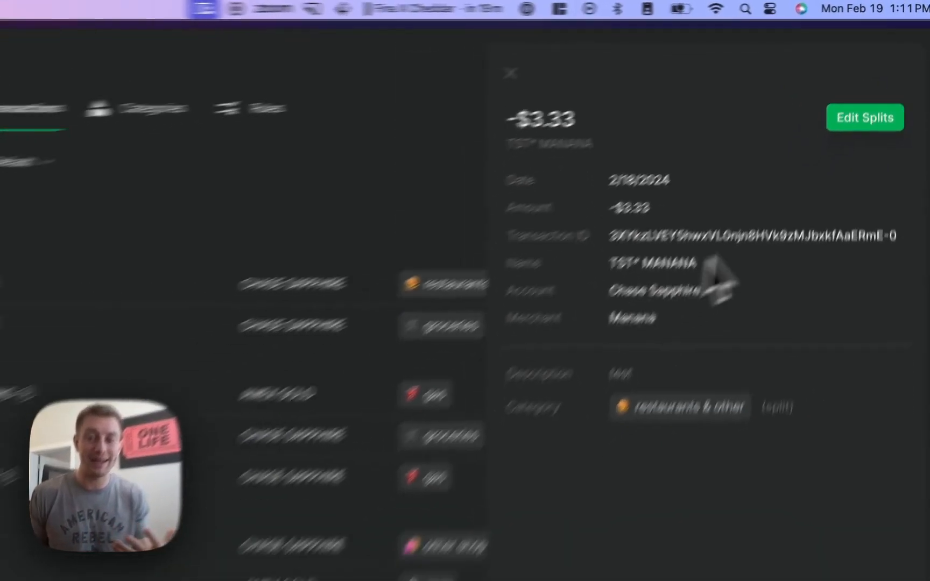
- Edit the TST* MANANA splits, delete both of them and save
{"action": "left_click", "coordinate": [865, 118]}
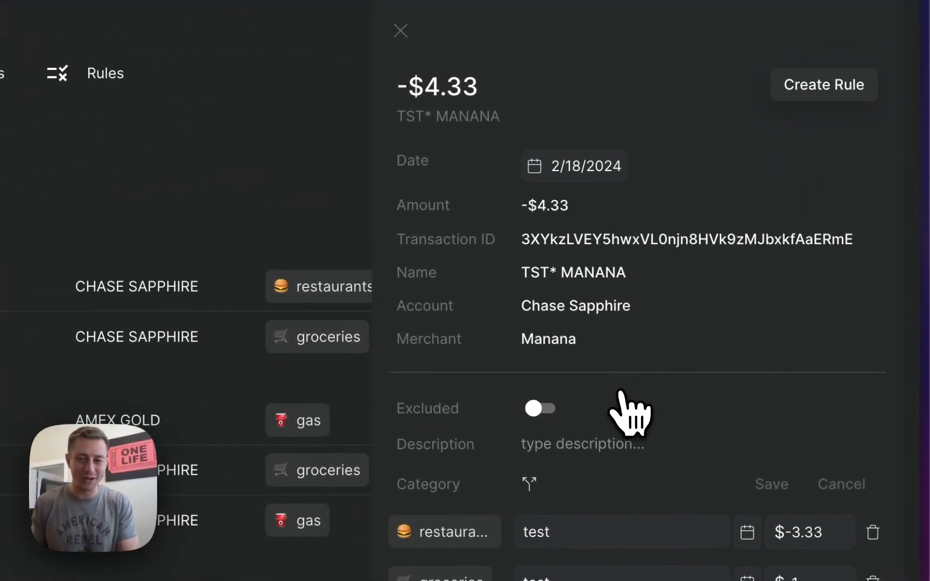
{"action": "left_click", "coordinate": [544, 531]}
{"action": "left_click", "coordinate": [452, 534]}
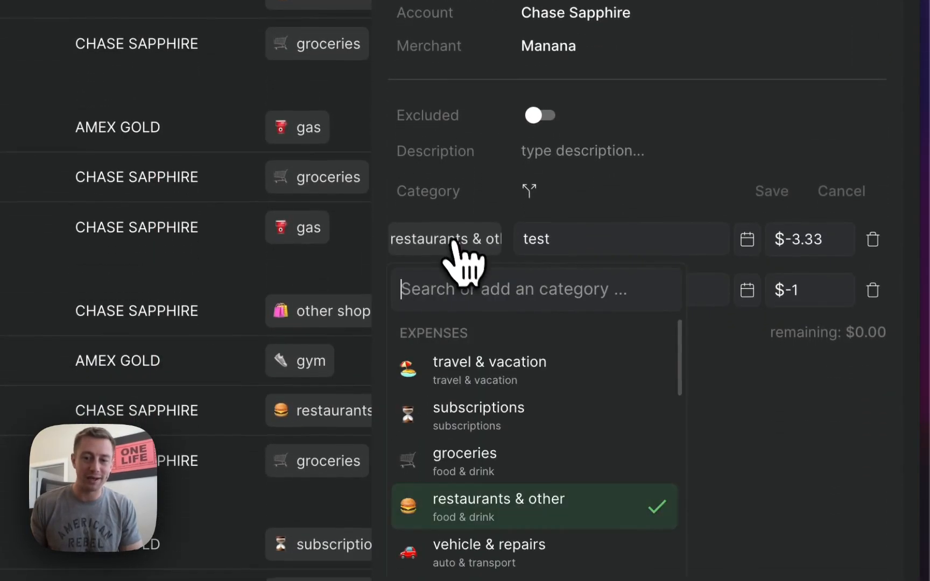
{"action": "left_click", "coordinate": [656, 455]}
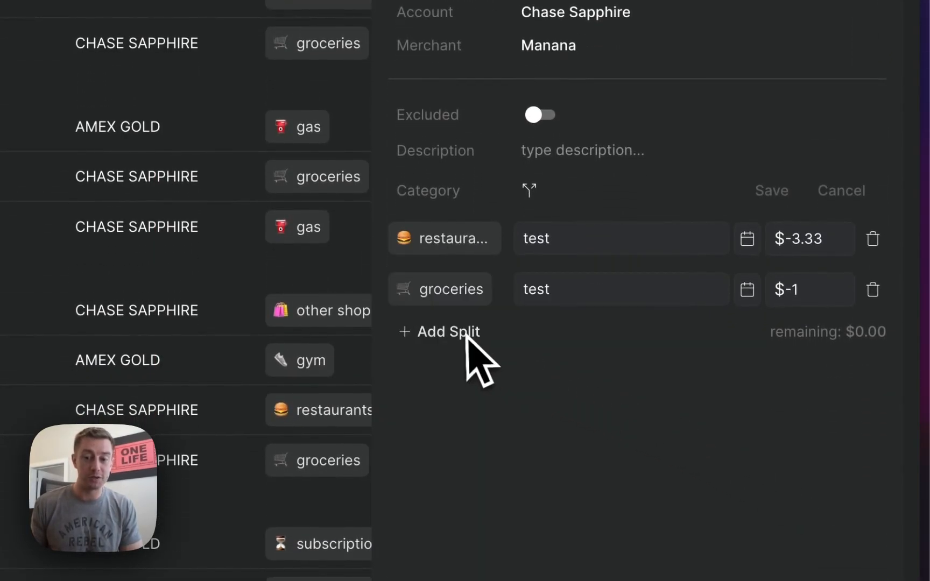
{"action": "left_click", "coordinate": [869, 245]}
{"action": "left_click", "coordinate": [872, 246]}
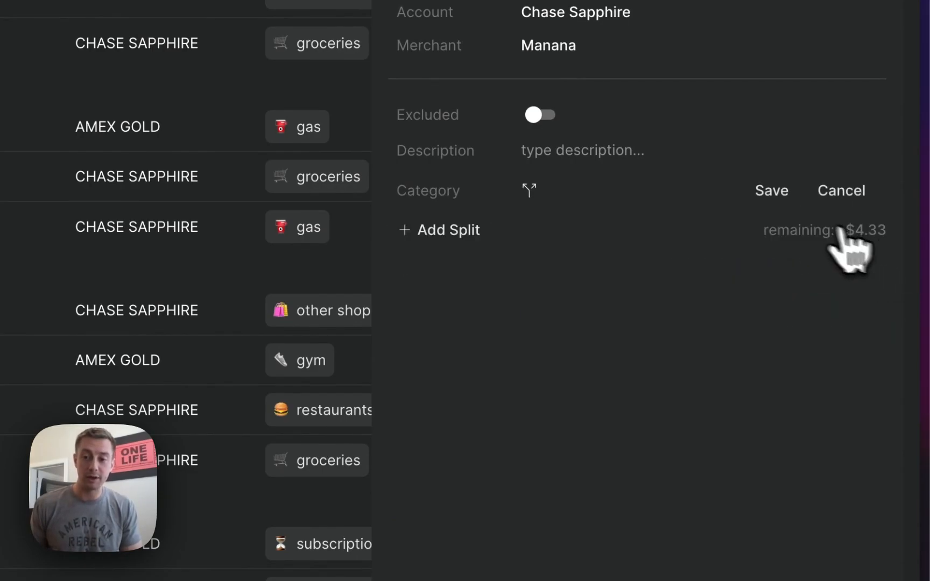
{"action": "left_click", "coordinate": [769, 193]}
- Close the transaction's details and reload the transactions list by switching to Accounts and back
{"action": "scroll", "coordinate": [529, 156], "scroll_direction": "up", "scroll_amount": 3}
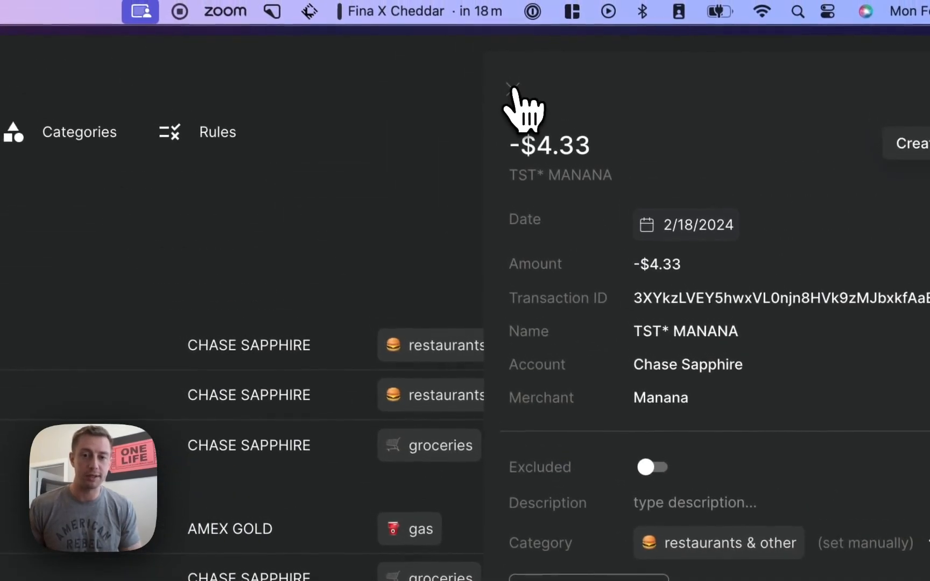
{"action": "left_click", "coordinate": [512, 89]}
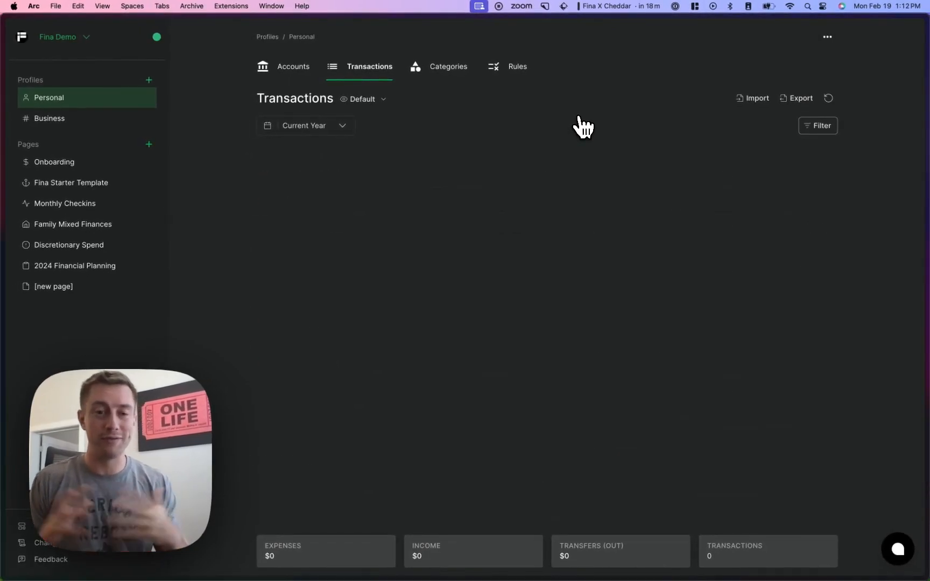
{"action": "left_click", "coordinate": [302, 73]}
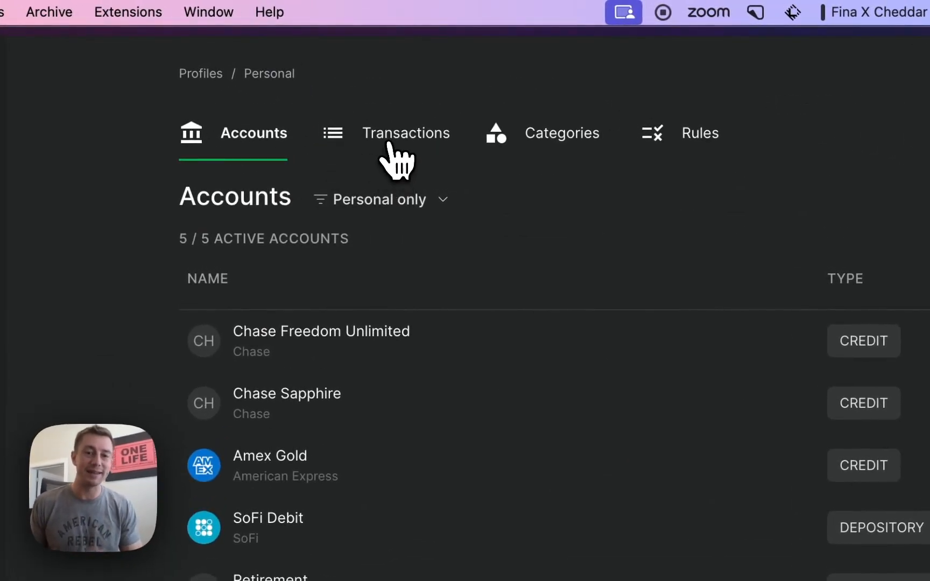
{"action": "left_click", "coordinate": [387, 133]}
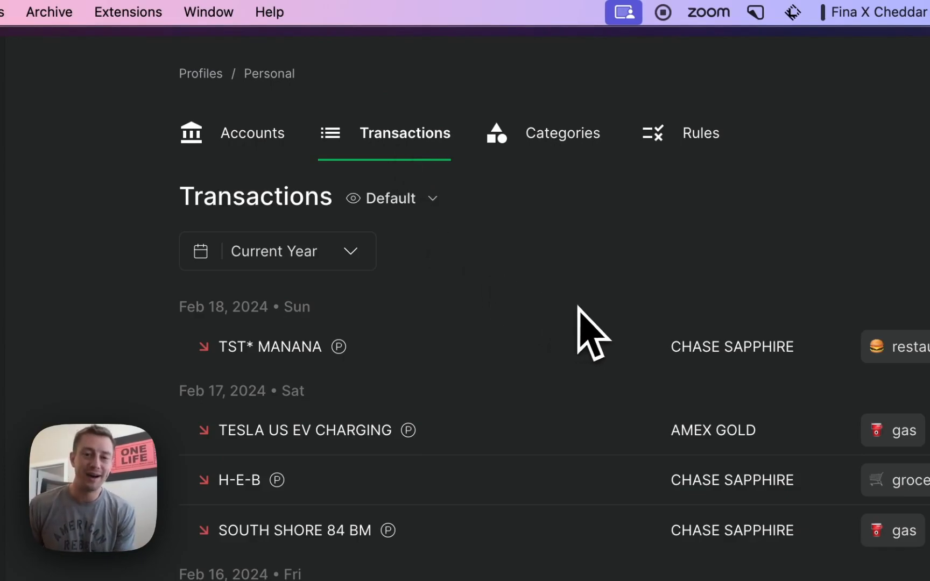
- Add the description "Adding a note" to the TST* MANANA transaction, check the note in the list and close the details
{"action": "mouse_move", "coordinate": [581, 317]}
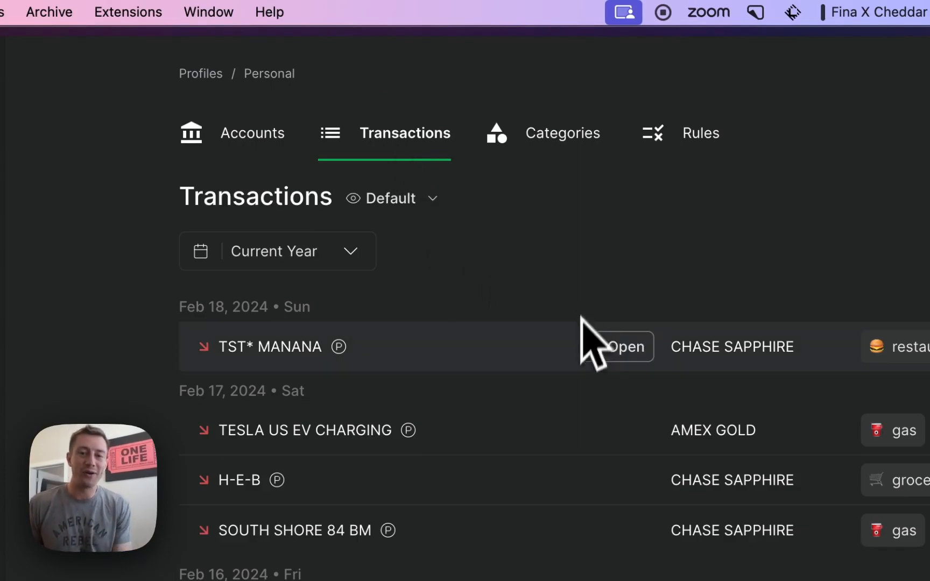
{"action": "left_click", "coordinate": [628, 351]}
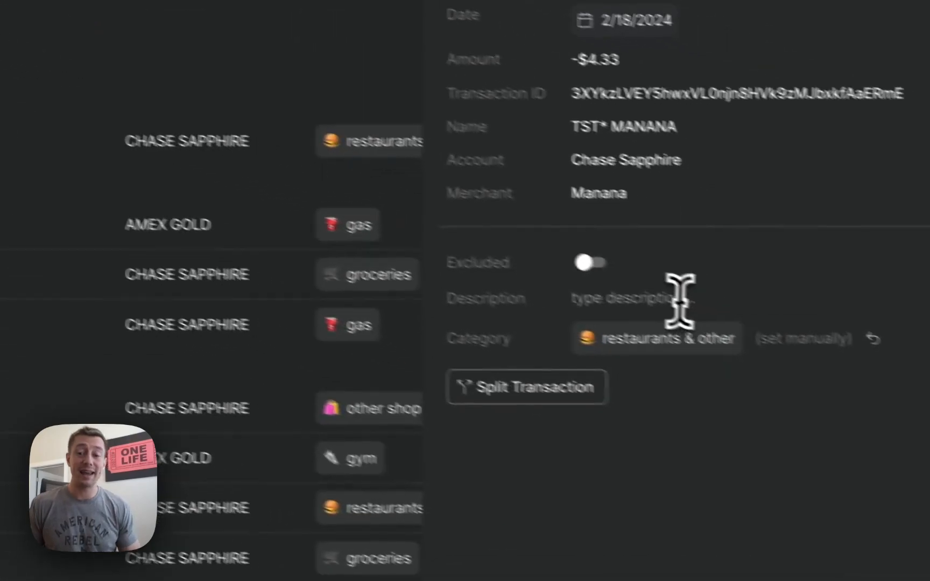
{"action": "left_click", "coordinate": [619, 277]}
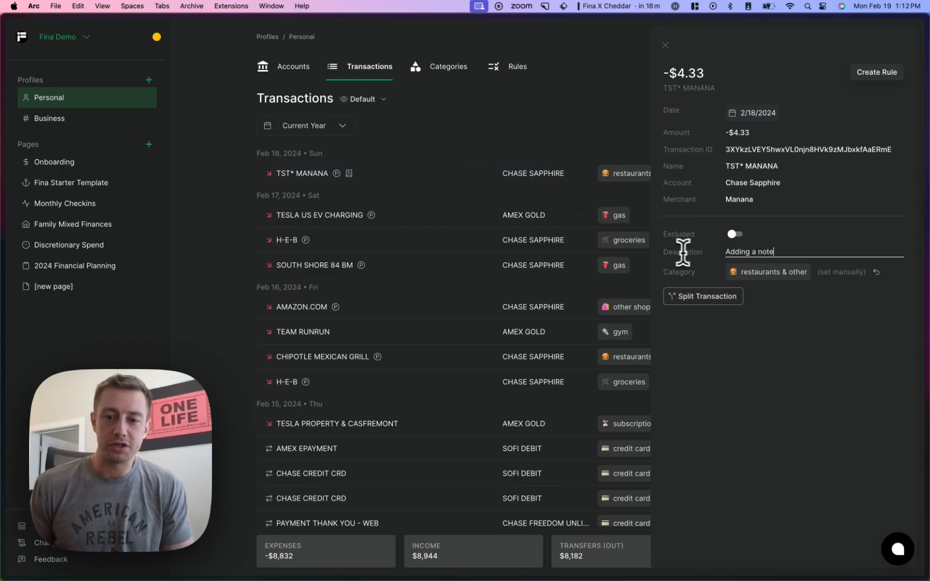
{"action": "mouse_move", "coordinate": [349, 175]}
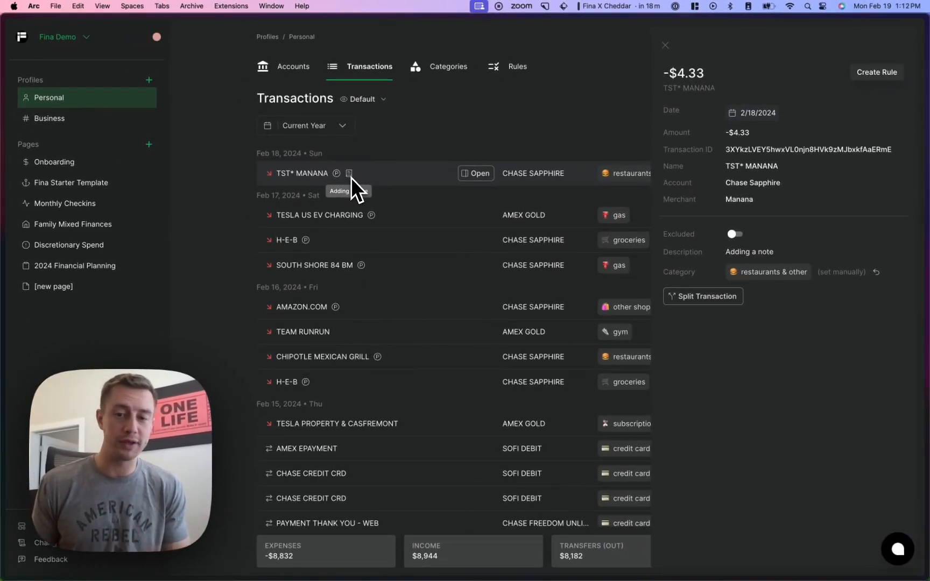
{"action": "left_click", "coordinate": [666, 45]}
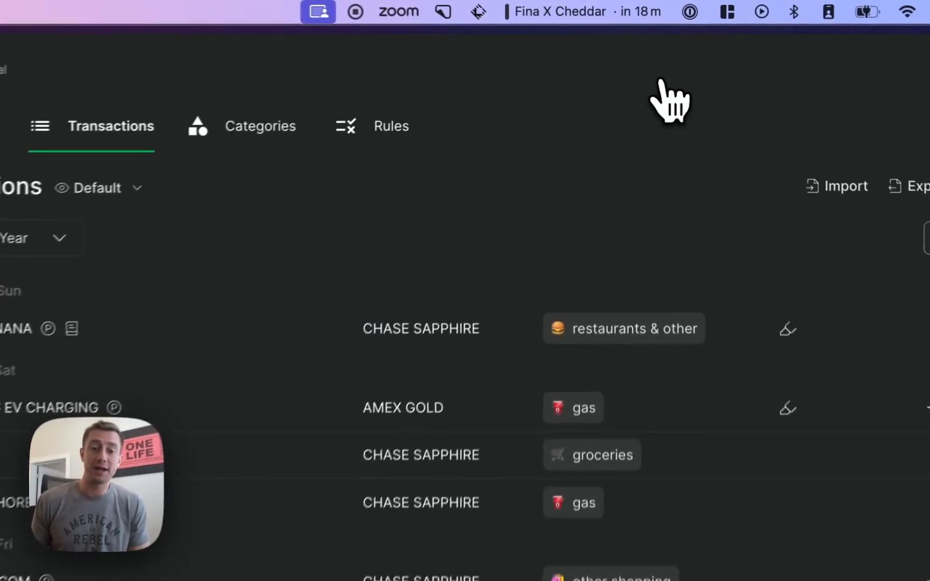
- Filter the transactions list to descriptions containing "adding" and reset the filter
{"action": "left_click", "coordinate": [885, 251]}
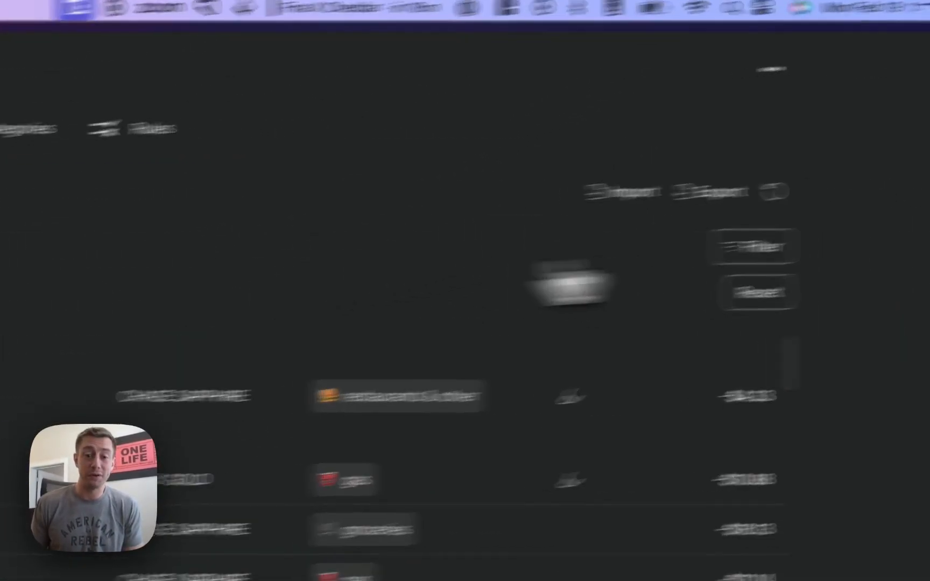
{"action": "left_click", "coordinate": [288, 254]}
{"action": "left_click", "coordinate": [264, 426]}
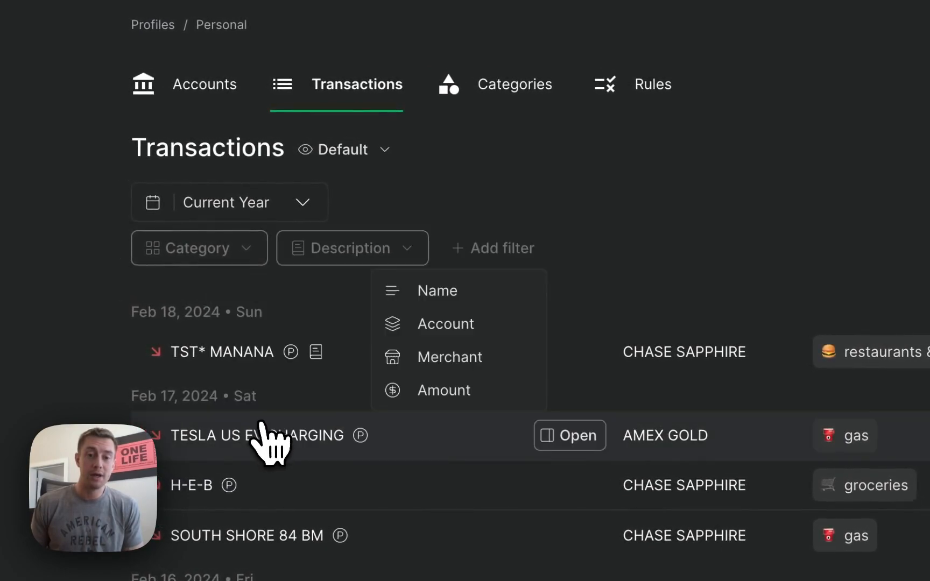
{"action": "left_click", "coordinate": [351, 257]}
{"action": "left_click", "coordinate": [339, 312]}
{"action": "type", "text": "adding"}
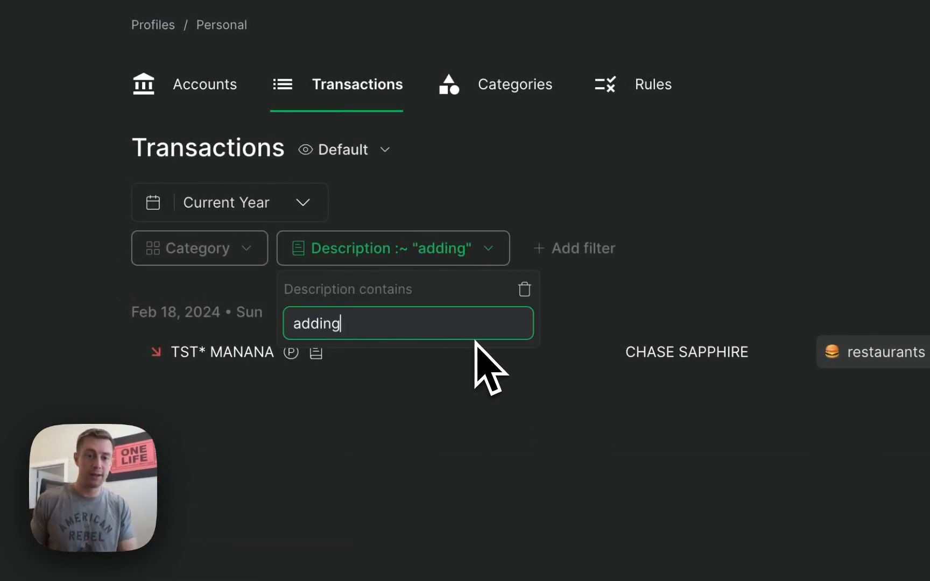
{"action": "left_click", "coordinate": [676, 172]}
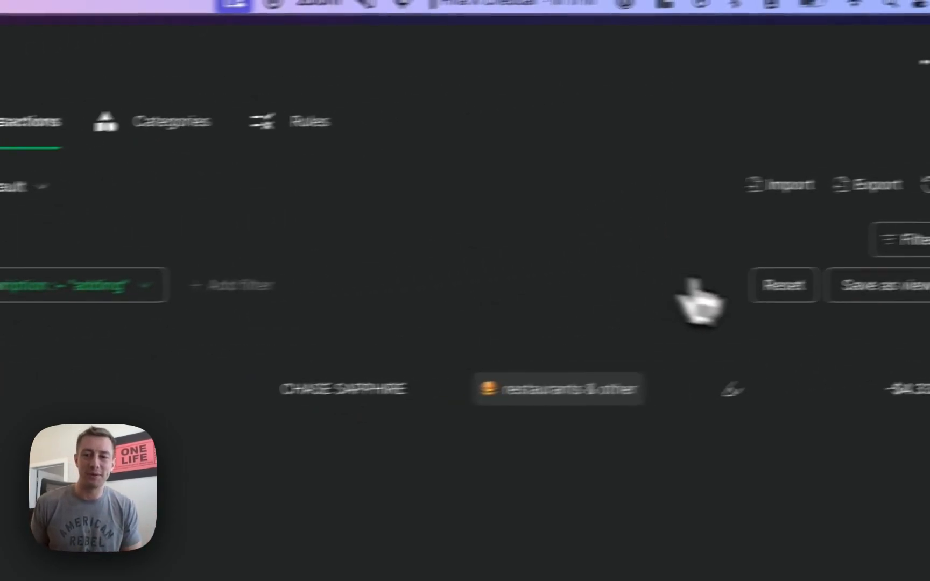
{"action": "left_click", "coordinate": [792, 285]}
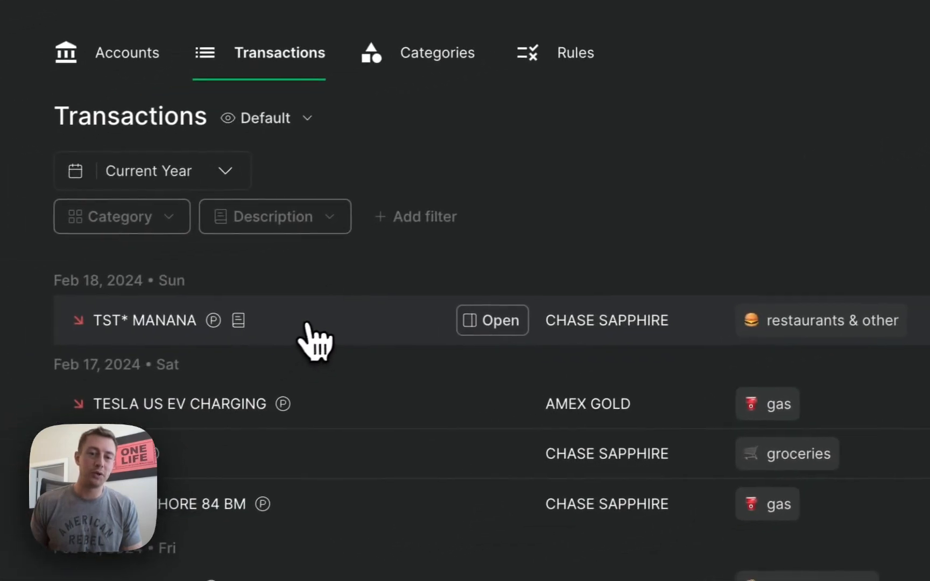
- Mark the TST* MANANA transaction as excluded, check its marker in the list, and include it again before closing its details
{"action": "left_click", "coordinate": [490, 320]}
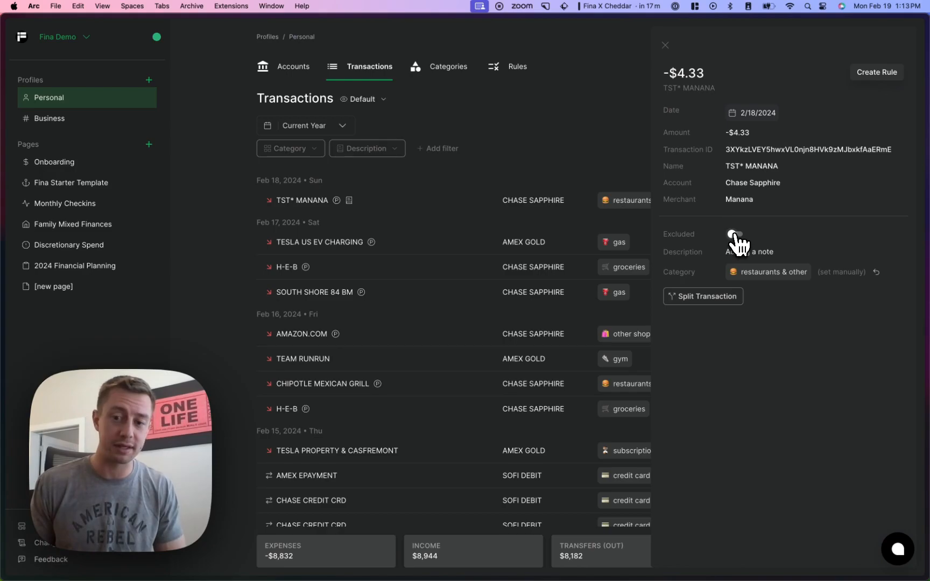
{"action": "left_click", "coordinate": [733, 235]}
{"action": "mouse_move", "coordinate": [349, 201]}
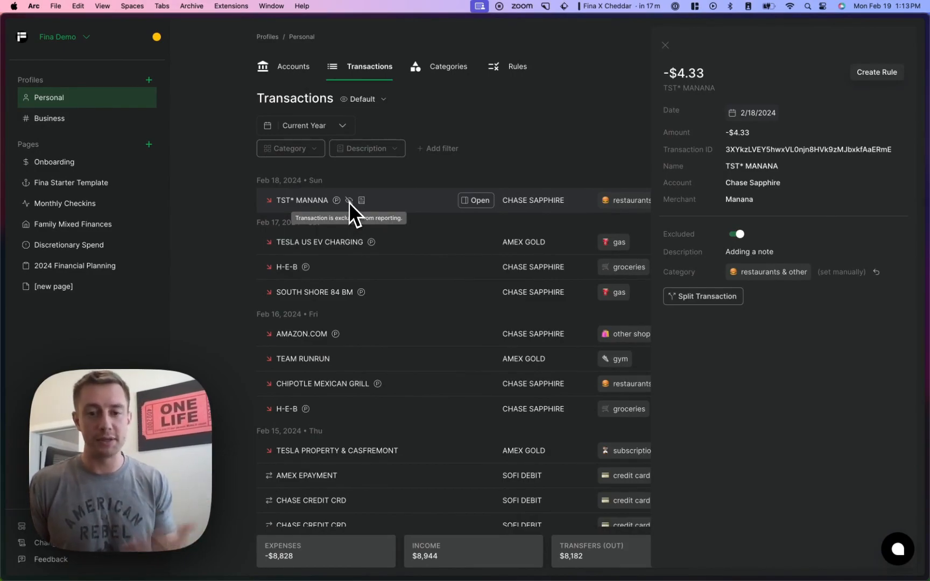
{"action": "left_click", "coordinate": [737, 235]}
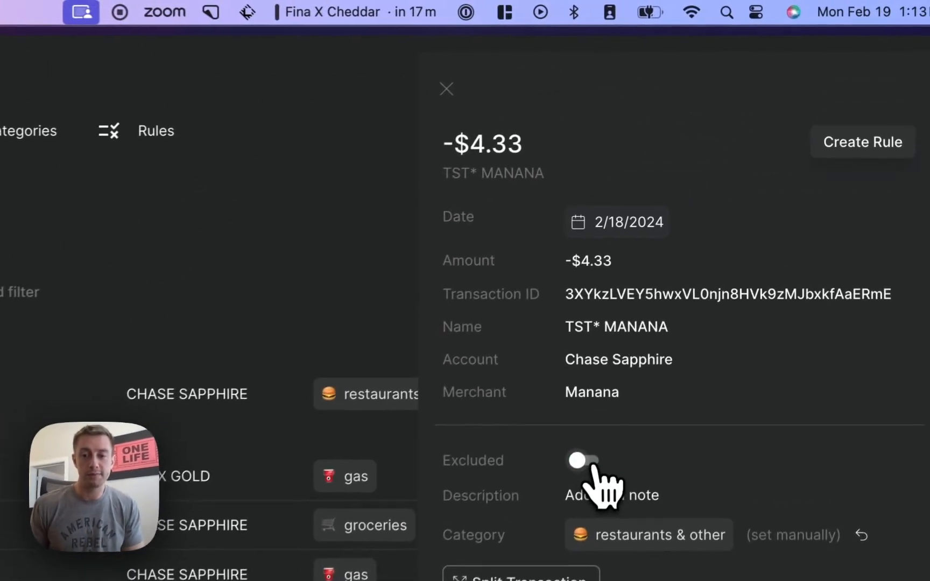
{"action": "left_click", "coordinate": [449, 95]}
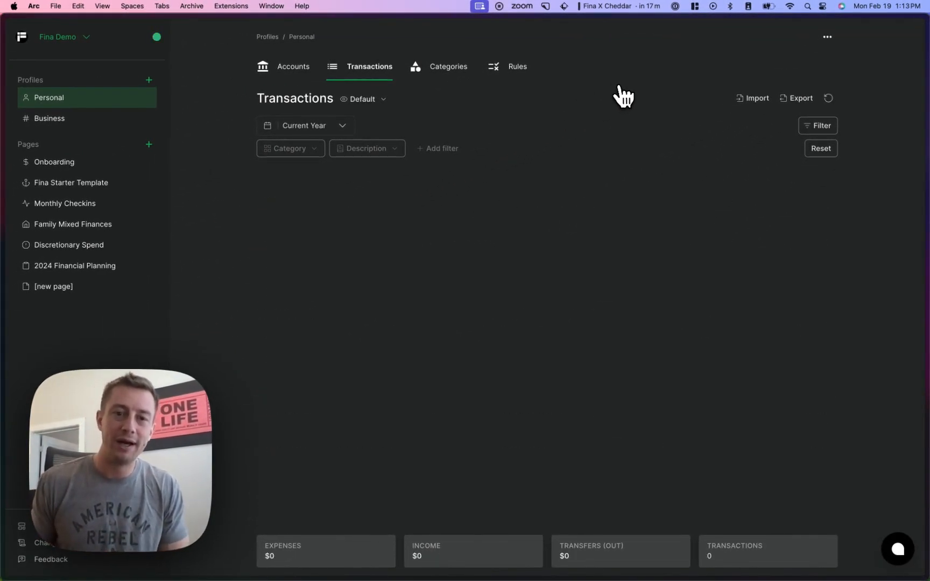
- Reload the empty transactions list by switching to the profile's Accounts and back to Transactions
{"action": "left_click", "coordinate": [348, 131]}
{"action": "left_click", "coordinate": [313, 69]}
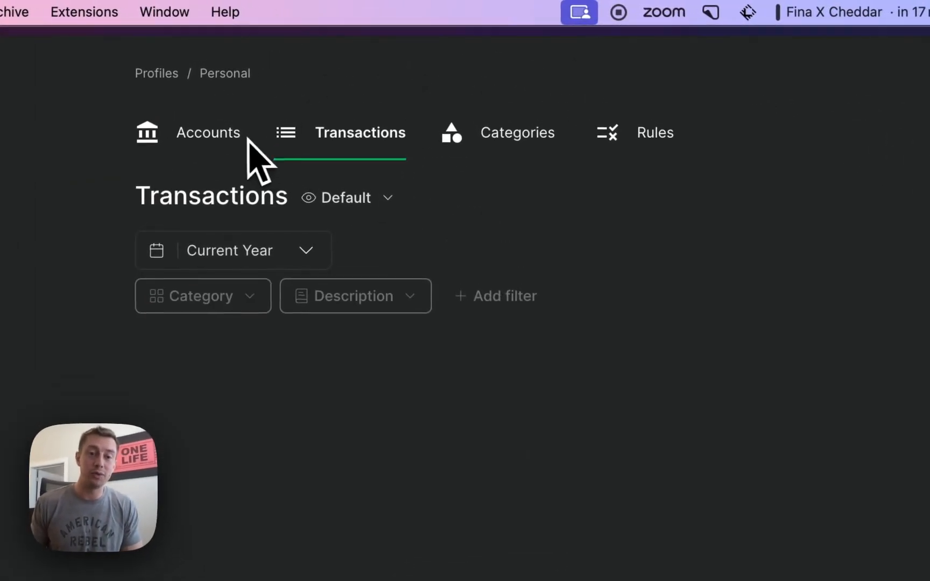
{"action": "left_click", "coordinate": [245, 137]}
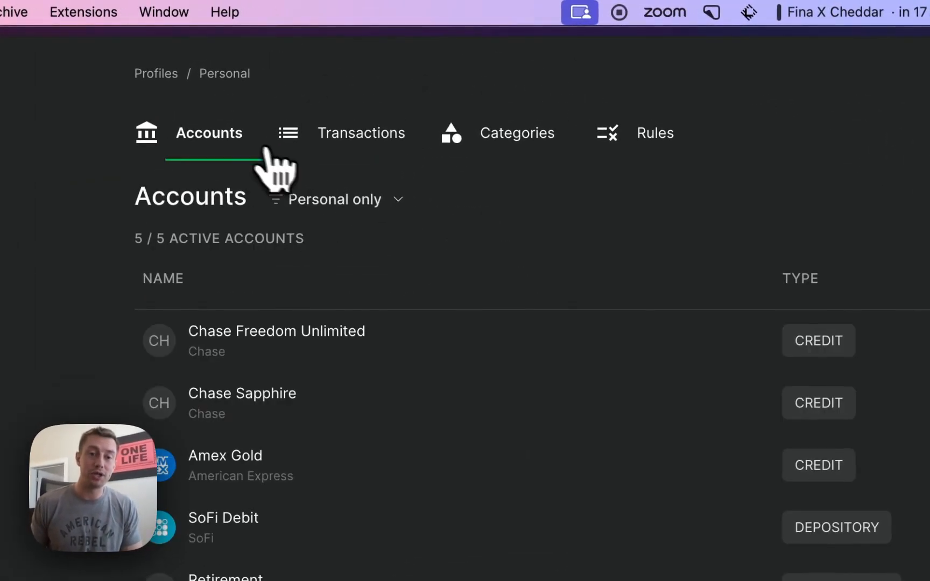
{"action": "left_click", "coordinate": [301, 151]}
{"action": "mouse_move", "coordinate": [855, 197]}
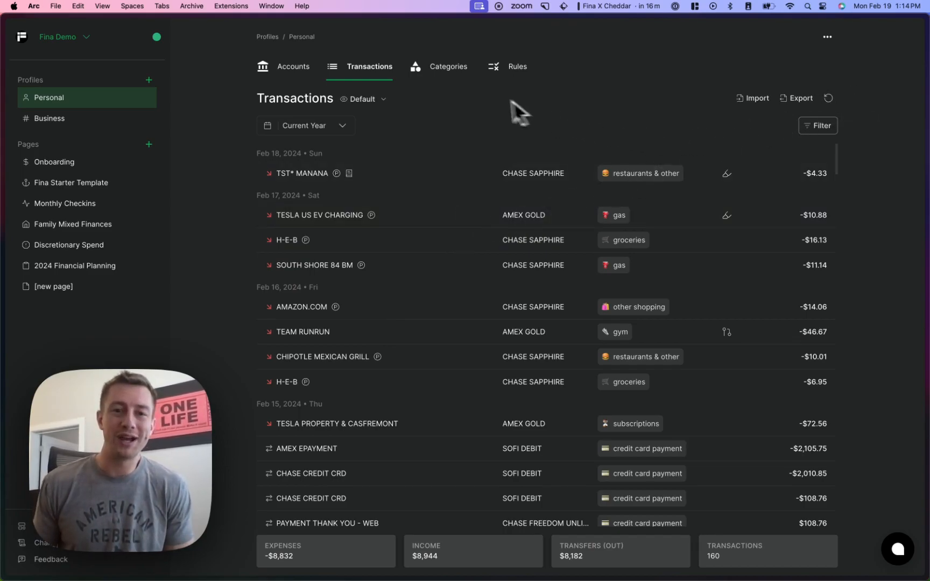
- Look through the list's date range options and the category choices for the TST* MANANA transaction without changing them
{"action": "left_click", "coordinate": [342, 125]}
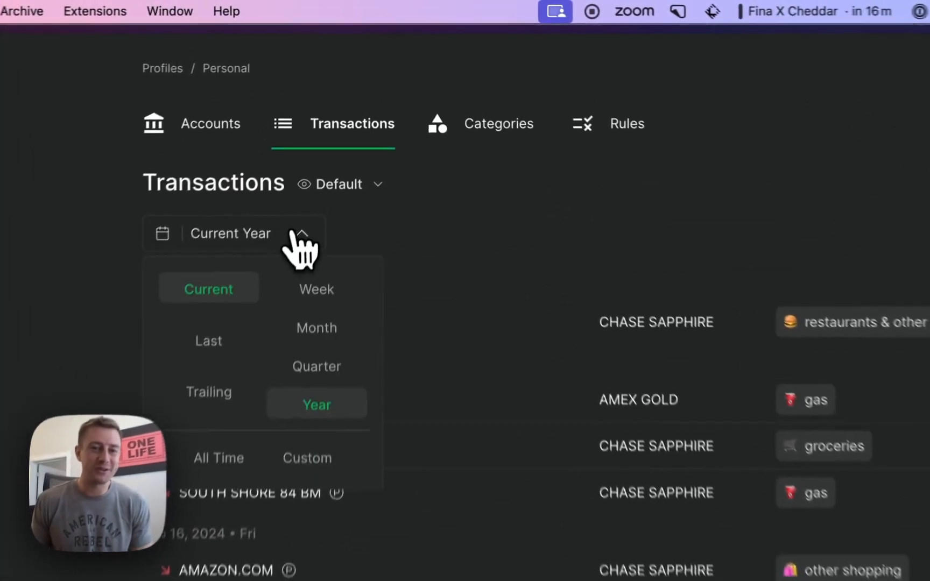
{"action": "left_click", "coordinate": [527, 132]}
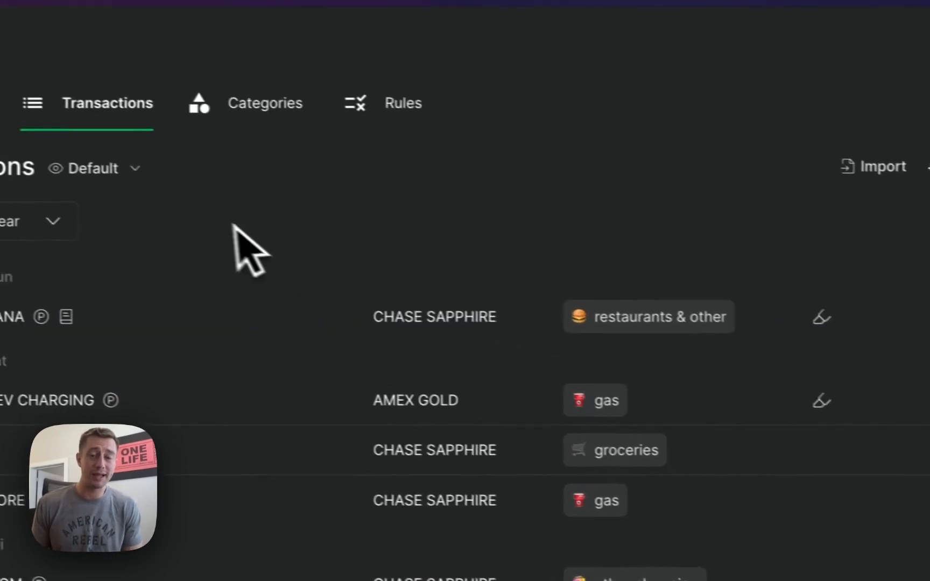
{"action": "left_click", "coordinate": [670, 351]}
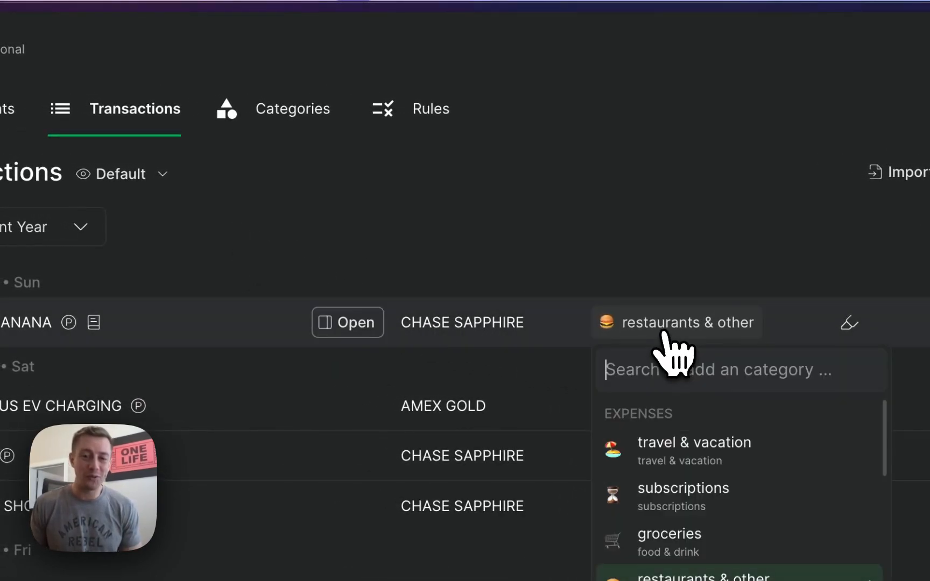
{"action": "left_click", "coordinate": [656, 291]}
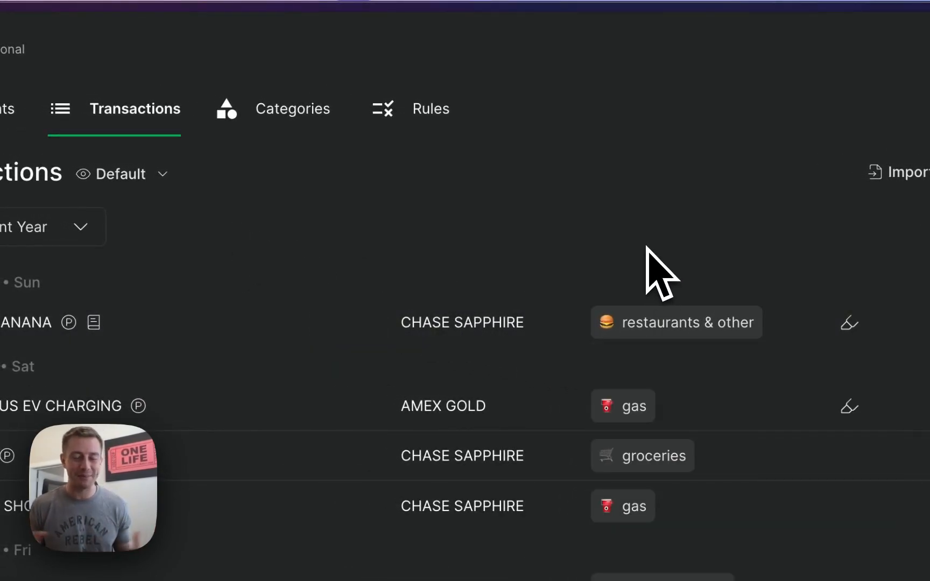